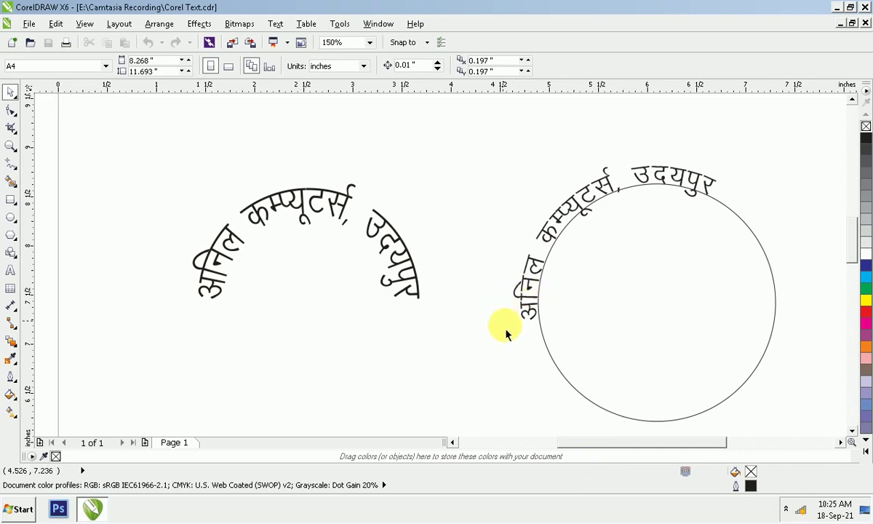
- Draw a new circle near the top right of the page
left_click_drag(483, 278, 419, 314)
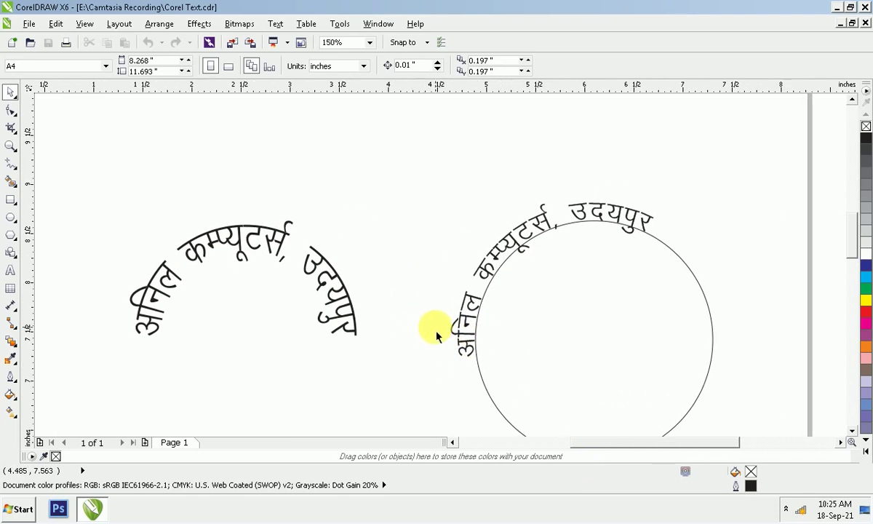
left_click_drag(499, 329, 519, 289)
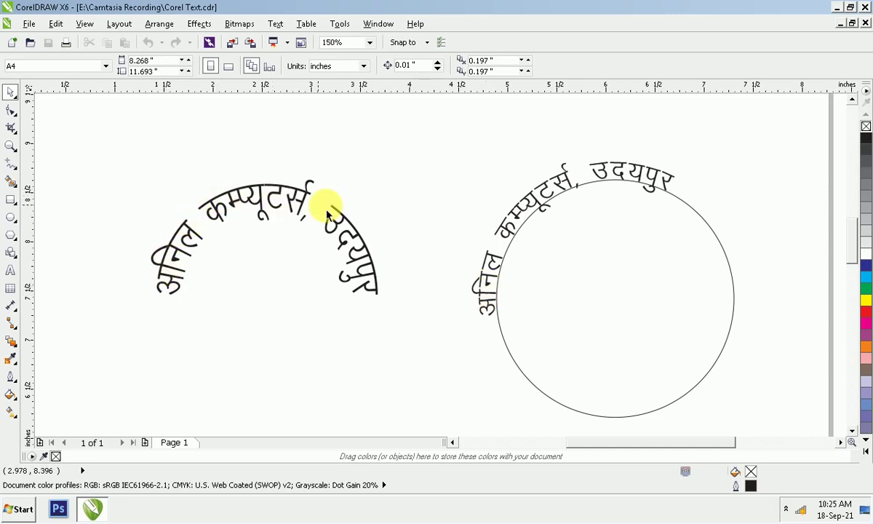
left_click_drag(406, 273, 410, 362)
left_click_drag(363, 223, 364, 302)
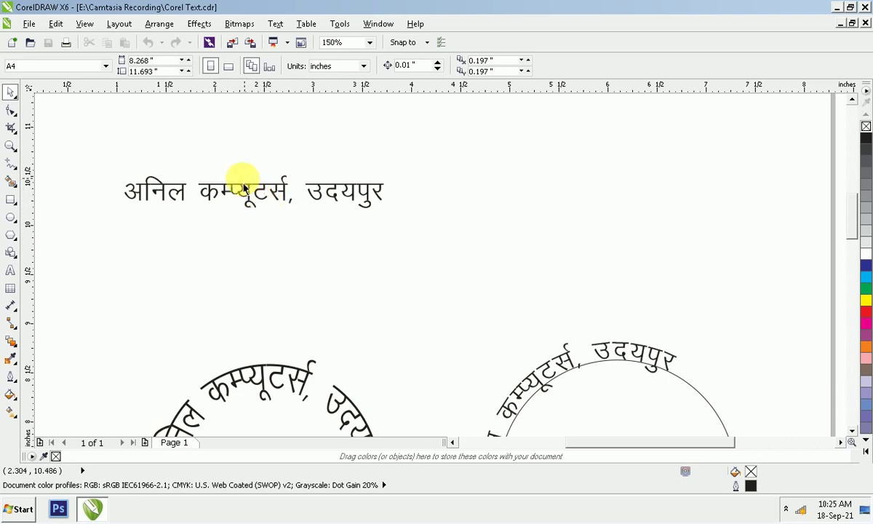
left_click(11, 217)
left_click(51, 216)
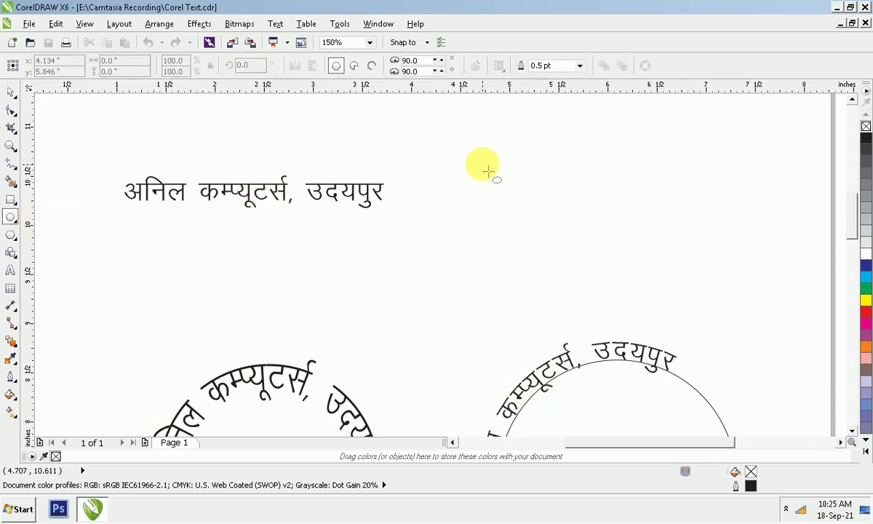
left_click_drag(483, 164, 657, 320)
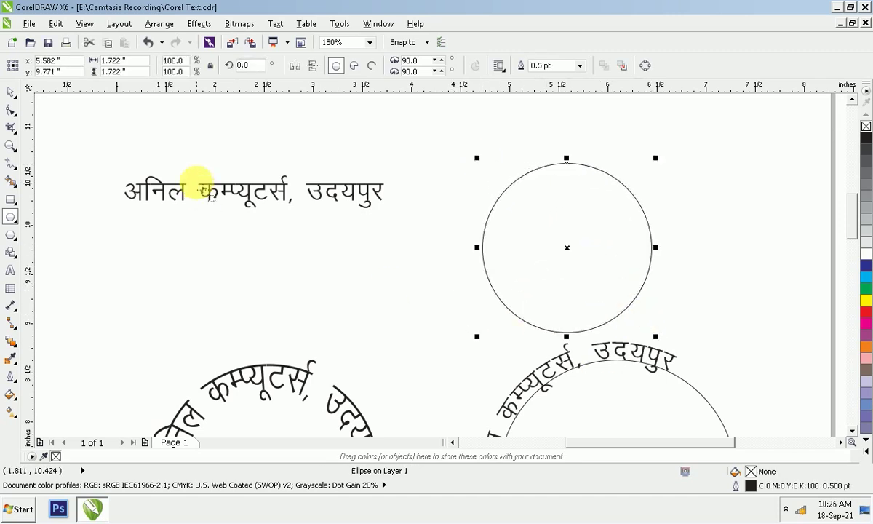
key("space")
- Duplicate the Hindi text line and fit the copy around the top of the new circle
left_click_drag(226, 194, 207, 153)
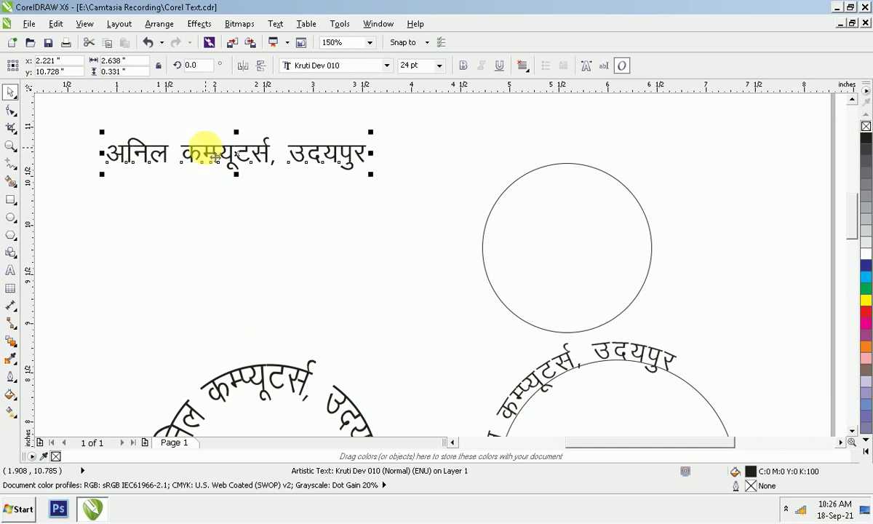
left_click_drag(205, 150, 196, 215)
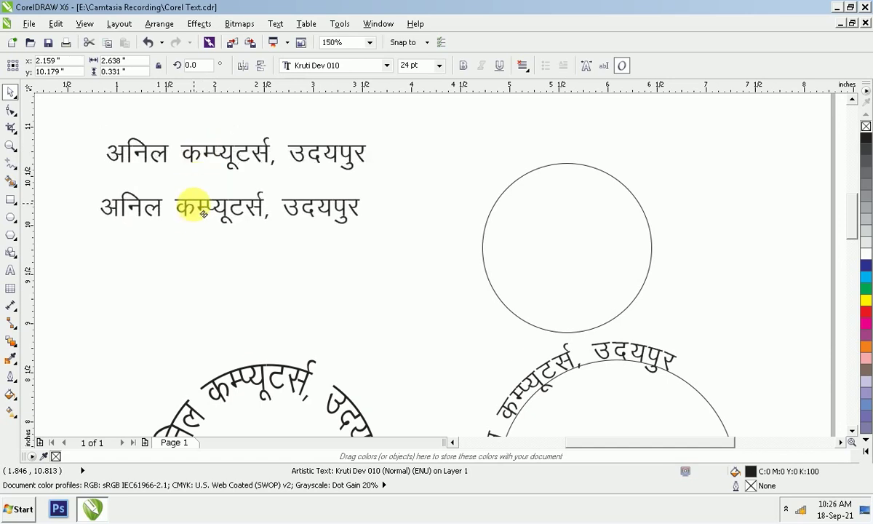
left_click(251, 228)
left_click(518, 181, "shift")
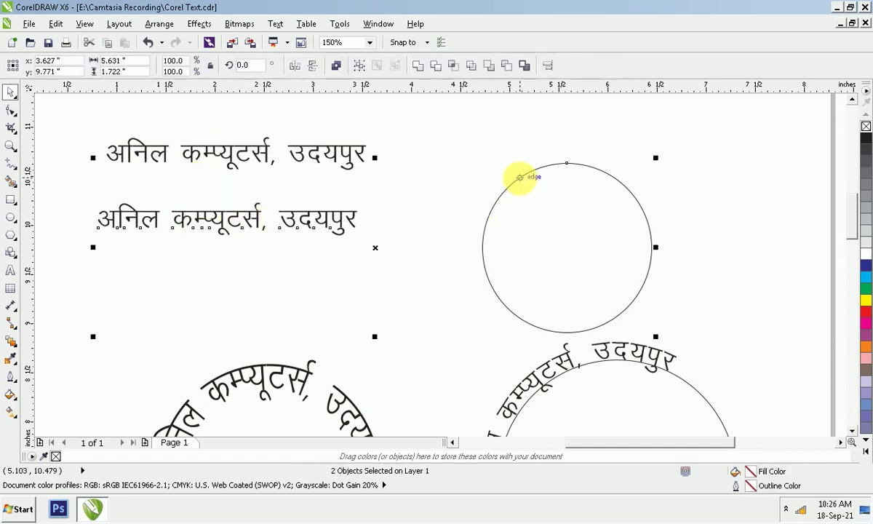
left_click(276, 24)
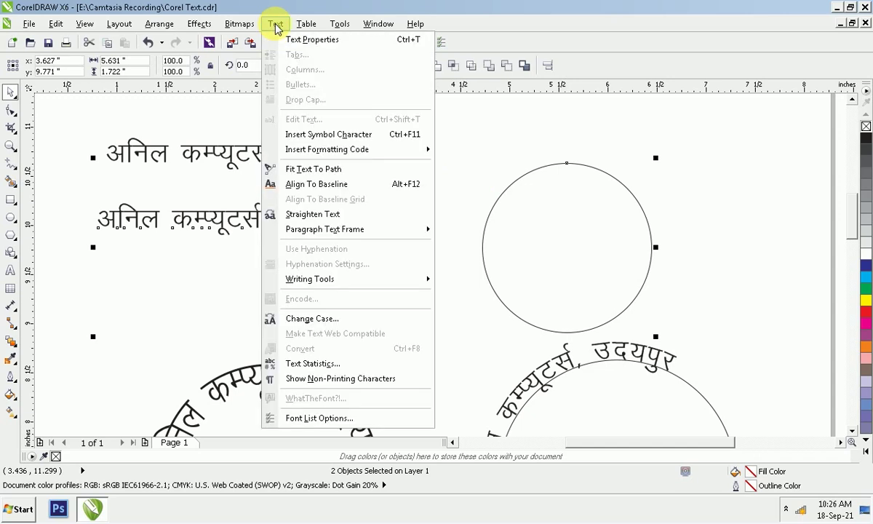
left_click(314, 169)
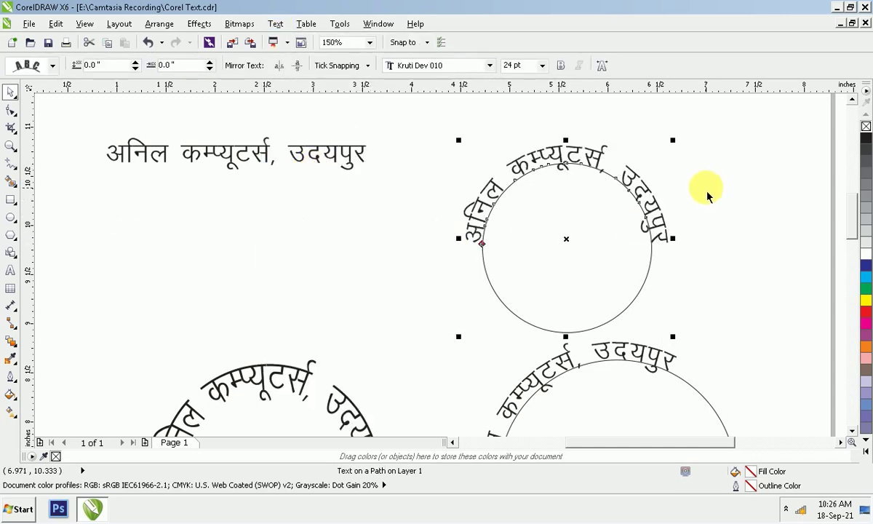
left_click(664, 163)
scroll(521, 175, "up", 1)
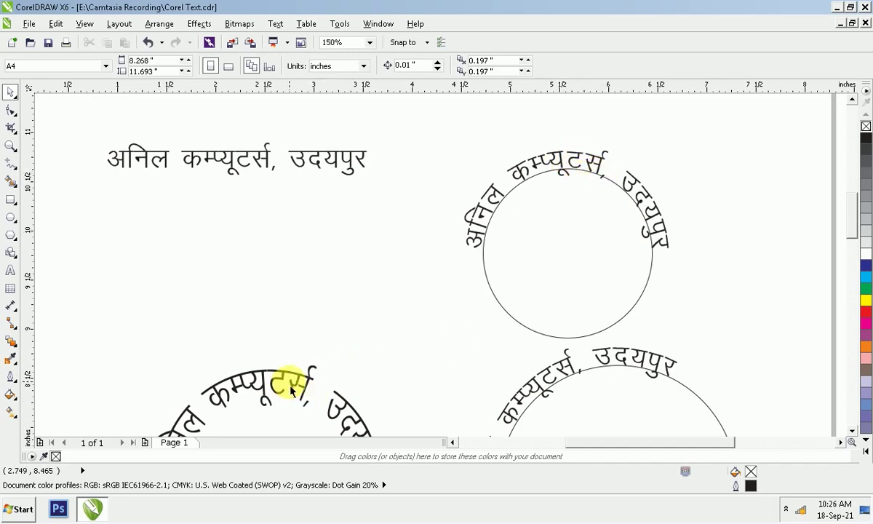
- Save the original Hindi text line as the Artistic Media brush arc.cmx, replacing the existing file
left_click(295, 159)
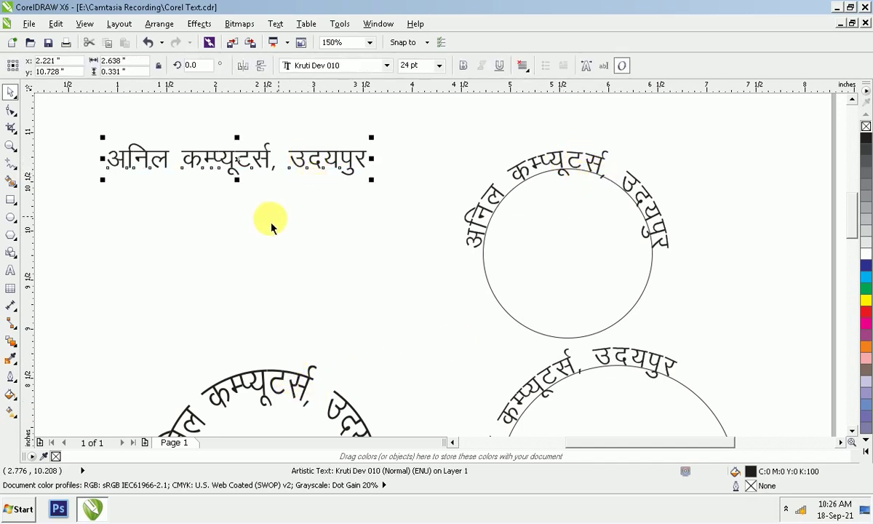
left_click(10, 179)
left_click(10, 163)
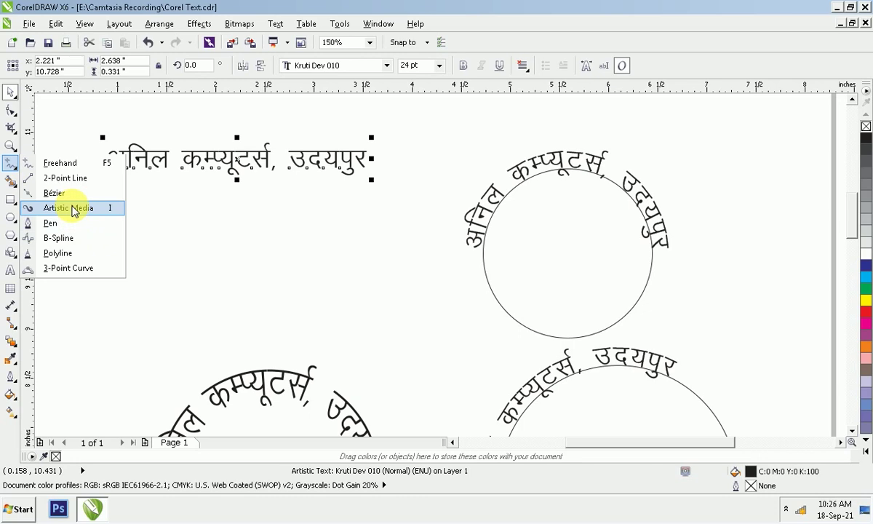
left_click(73, 209)
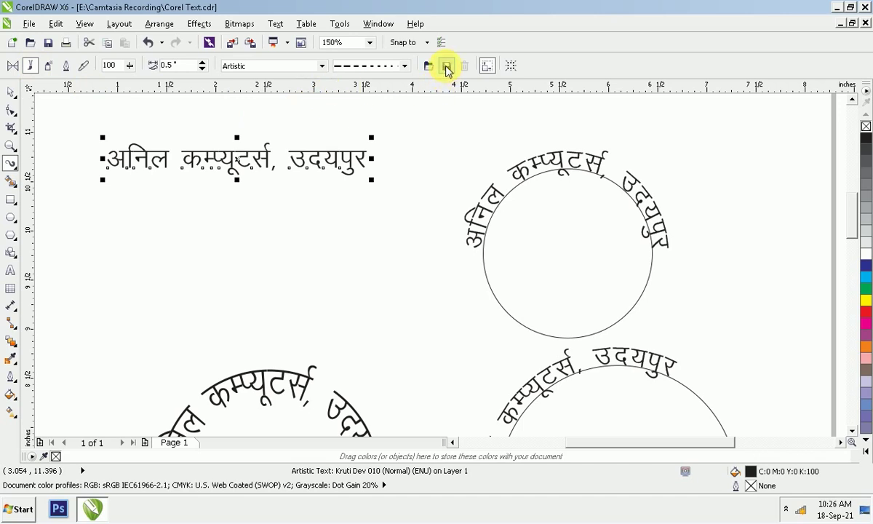
left_click(447, 68)
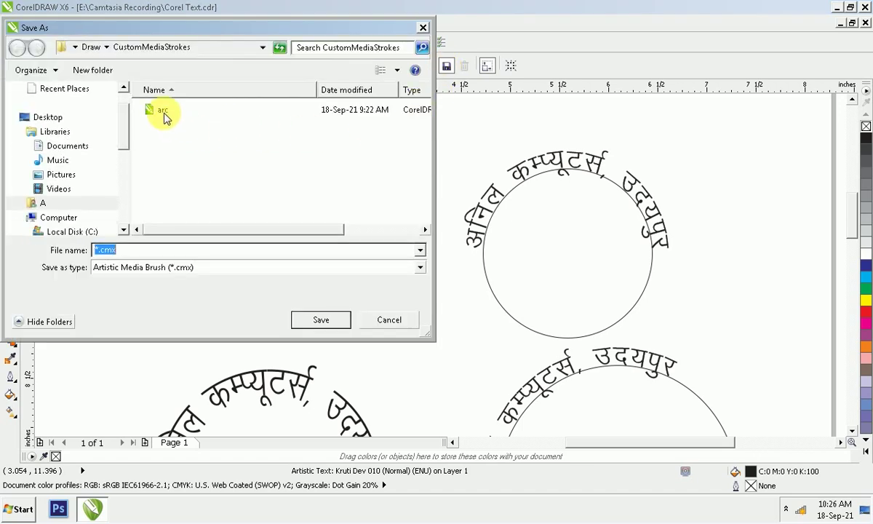
left_click(165, 113)
left_click(322, 321)
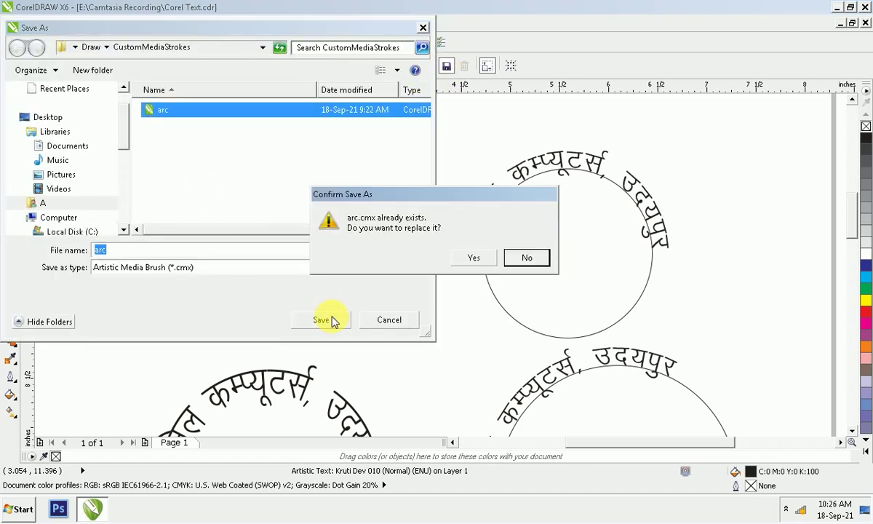
left_click(471, 260)
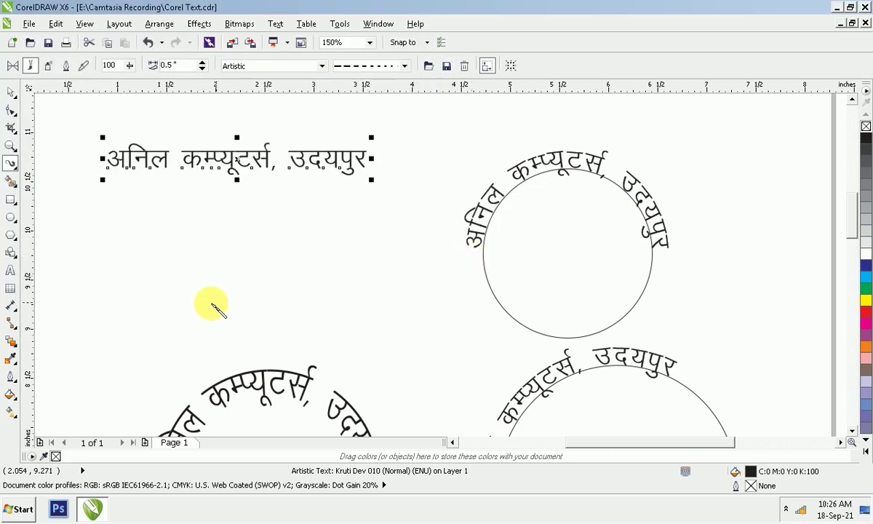
left_click(10, 217)
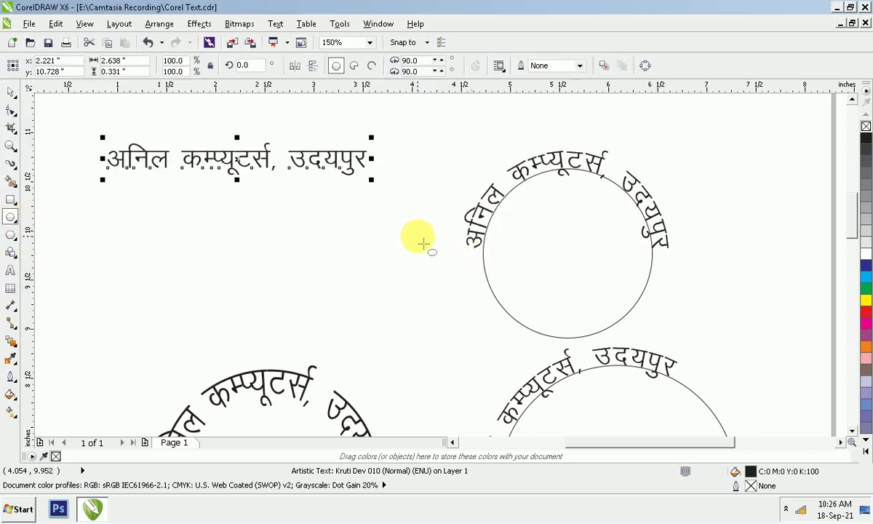
- Draw a circle on the right and make it an open arc with a 180° end angle
scroll(413, 233, "down", 1)
scroll(436, 298, "right", 2)
scroll(468, 312, "up", 1)
left_click_drag(489, 204, 658, 357)
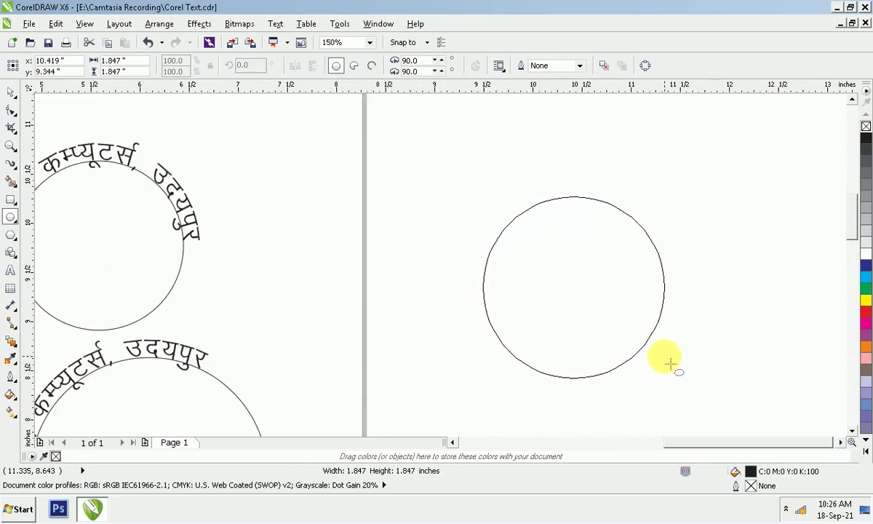
left_click_drag(658, 356, 667, 361)
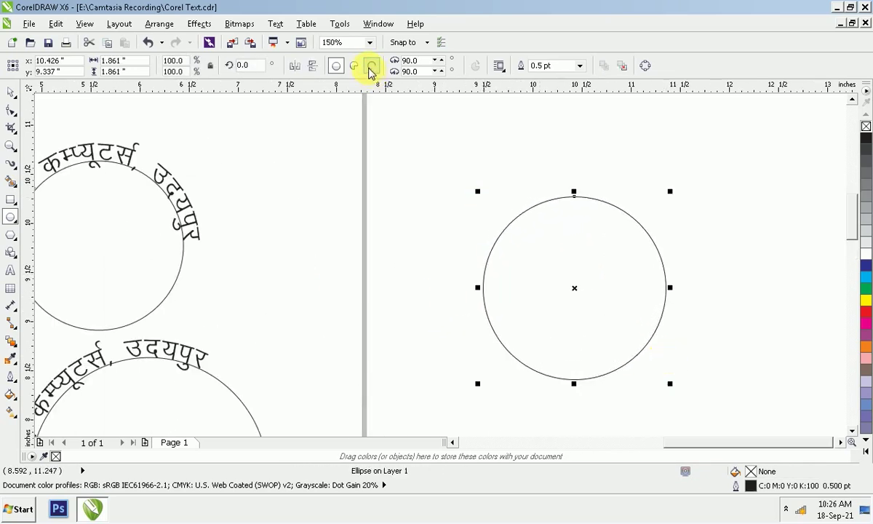
left_click(371, 67)
left_click(415, 70)
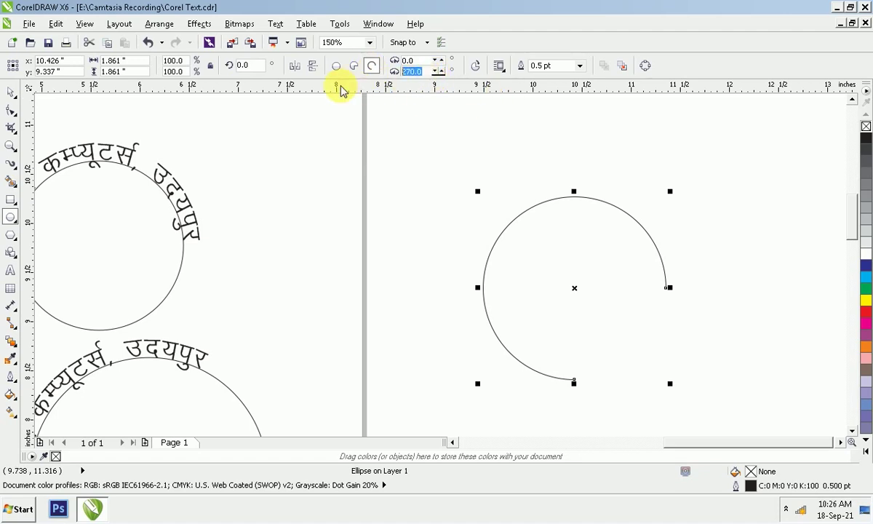
type("180")
key("Return")
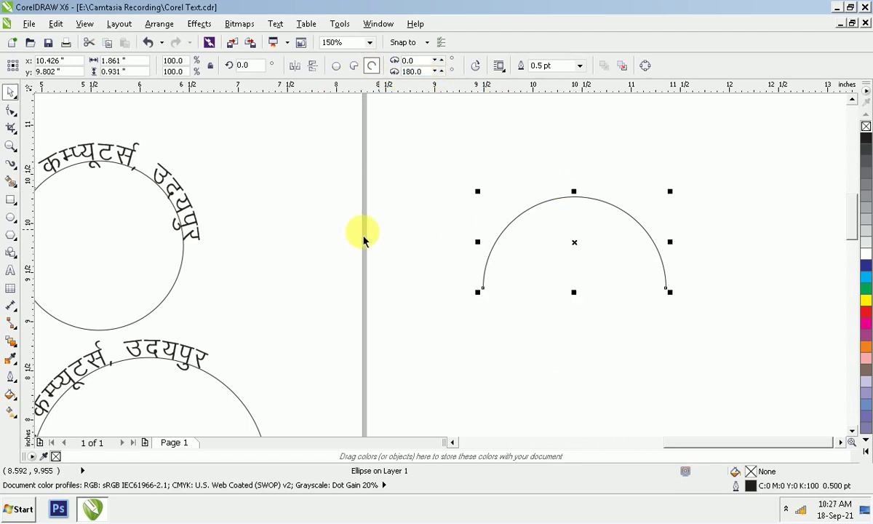
- Apply the custom Hindi text brush stroke from the Custom category to the semicircular arc
left_click(13, 168)
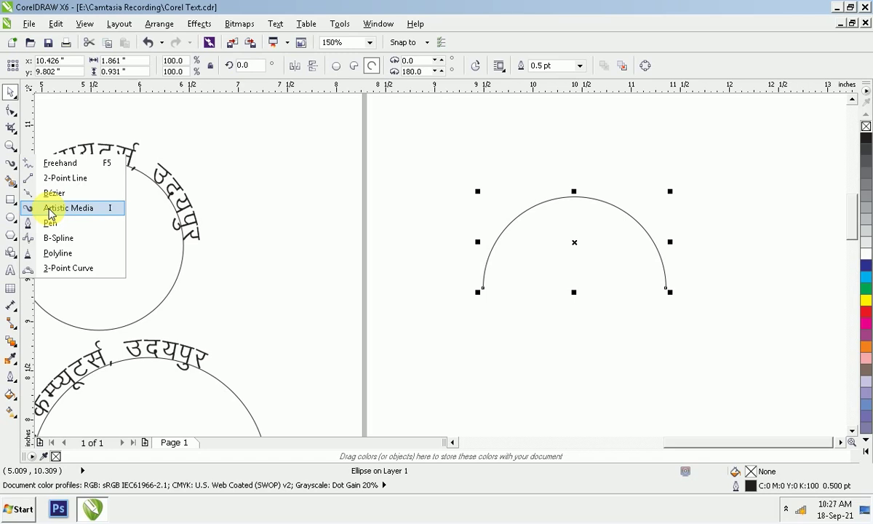
left_click(51, 209)
left_click(321, 65)
left_click(262, 173)
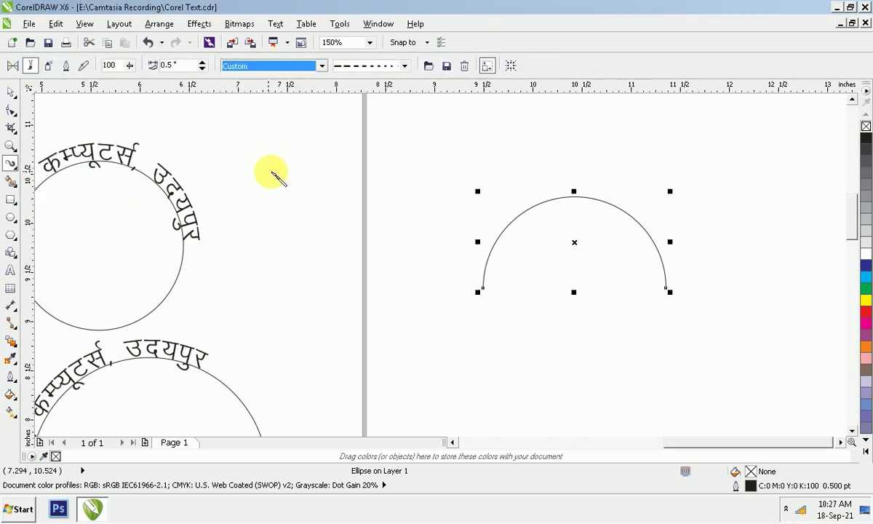
left_click(405, 66)
mouse_move(376, 88)
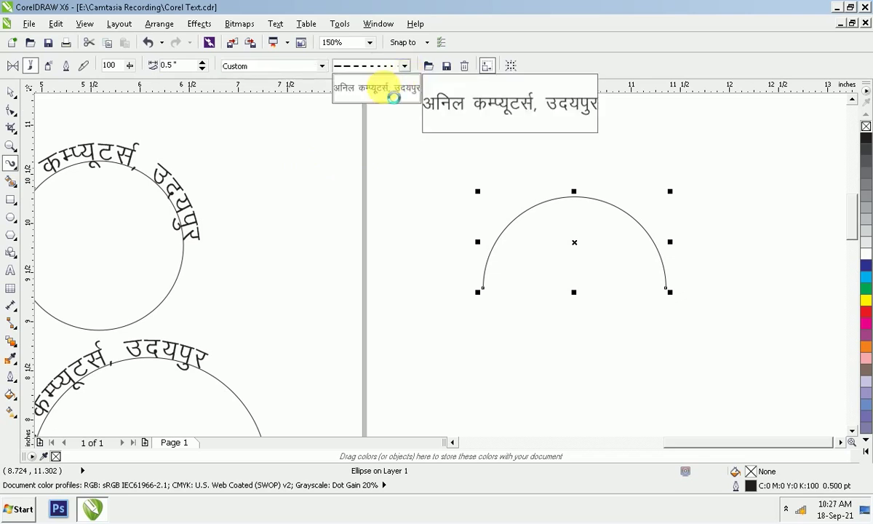
left_click(383, 89)
key("space")
left_click(586, 348)
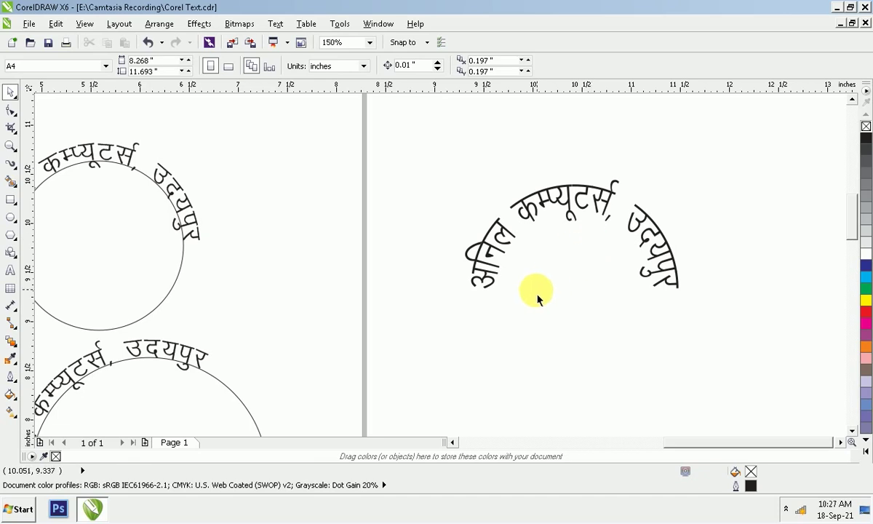
left_click_drag(539, 297, 497, 273)
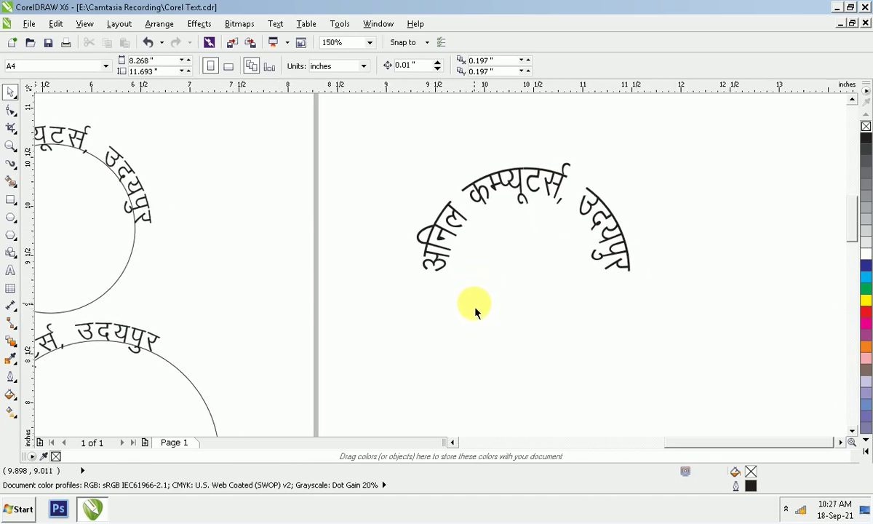